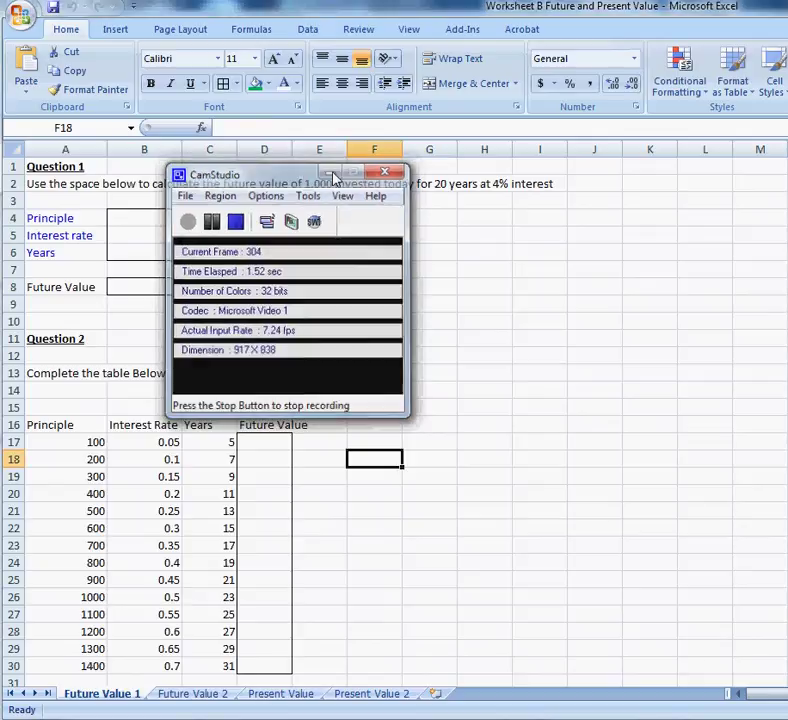
Preview the Future Value 2, Present Value 2 and Present Value sheets, then return to Future Value 1
left_click(333, 176)
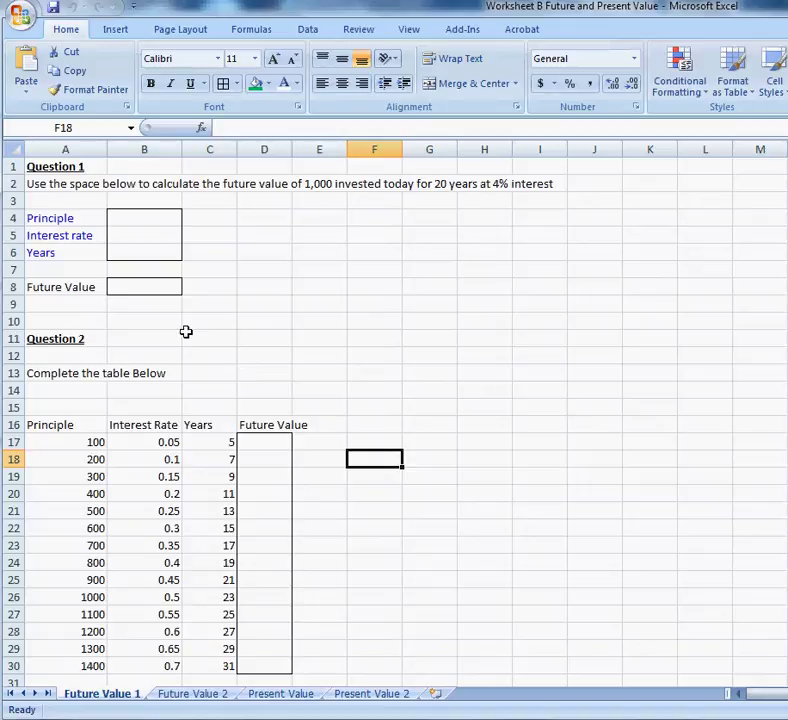
left_click(193, 695)
left_click(345, 695)
left_click(281, 695)
left_click(120, 696)
Enter principal 1000, interest rate .04 and 20 years in B4:B6
left_click(146, 218)
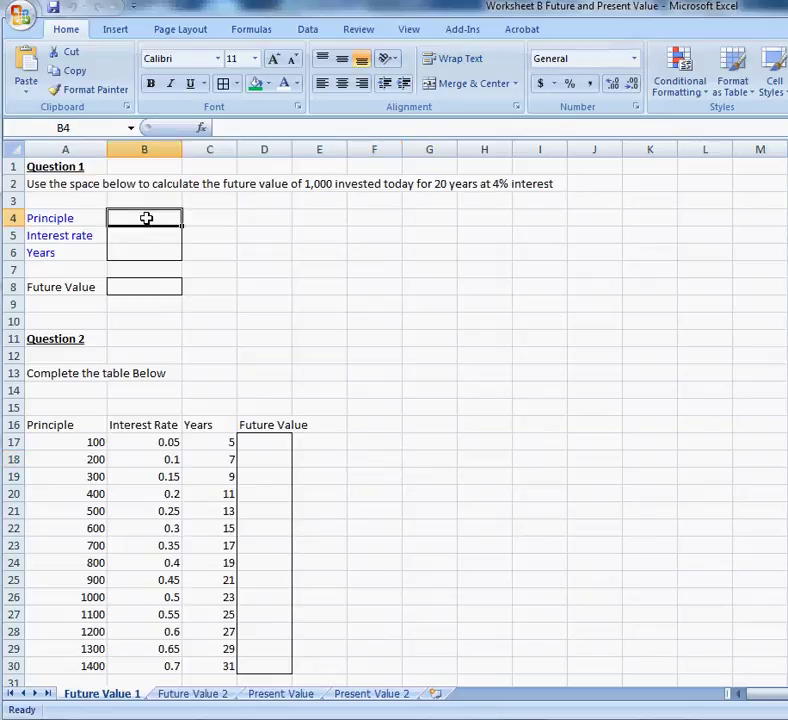
type("1000")
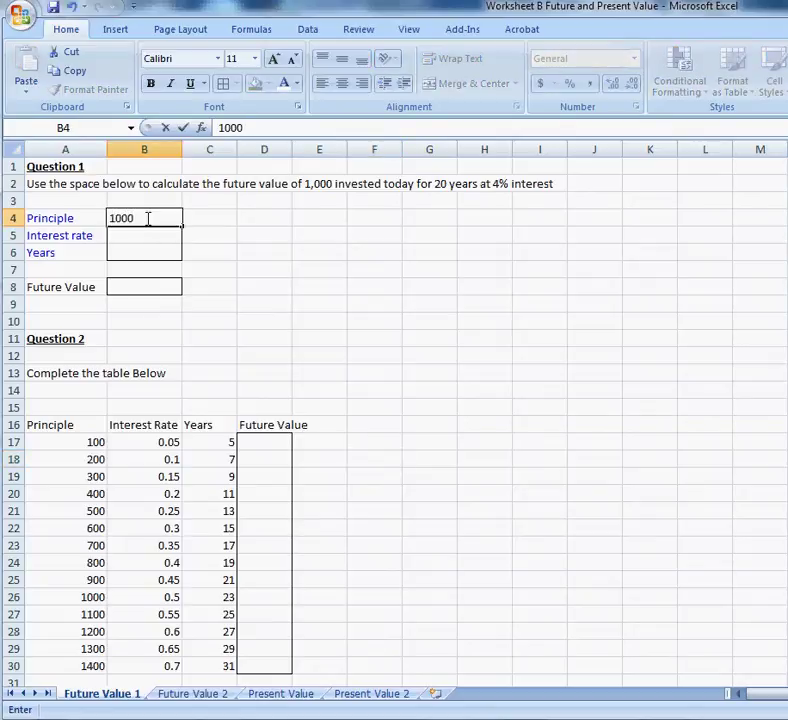
key("Return")
type(".04")
key("Return")
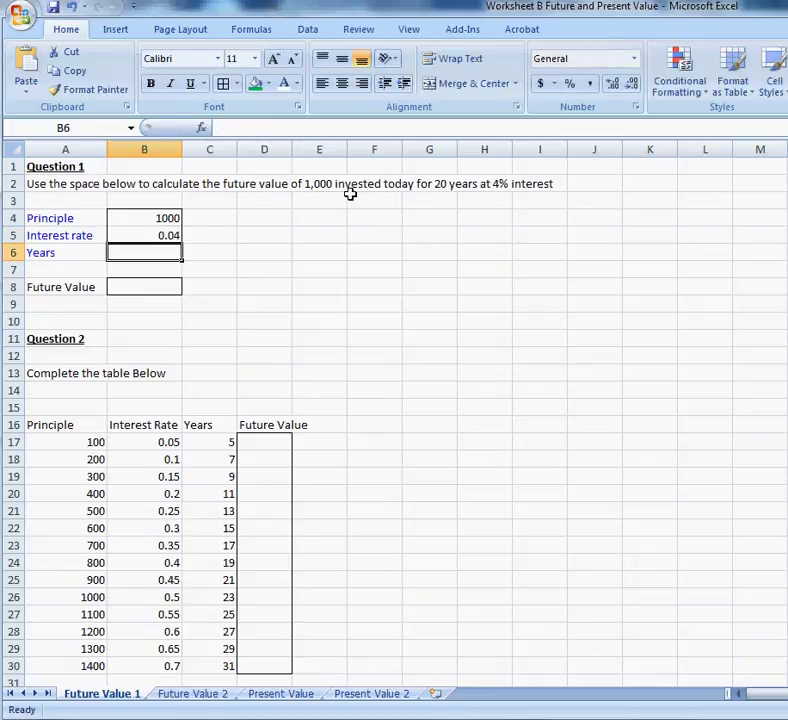
type("20")
key("Return")
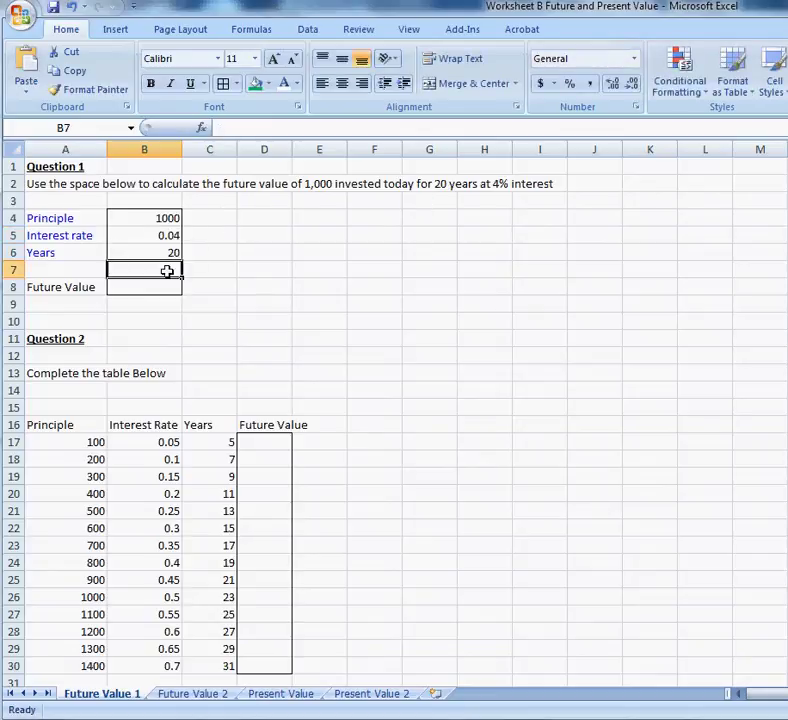
left_click(148, 287)
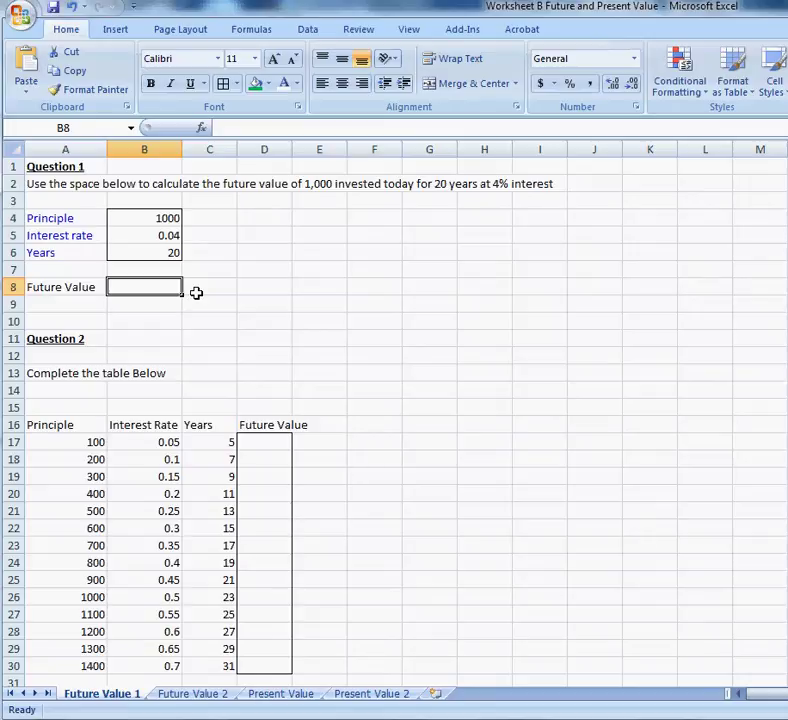
Replace the mistaken 1000 in B8 with =B4*(1+B5)^B6, giving 2191.123143
type("1000")
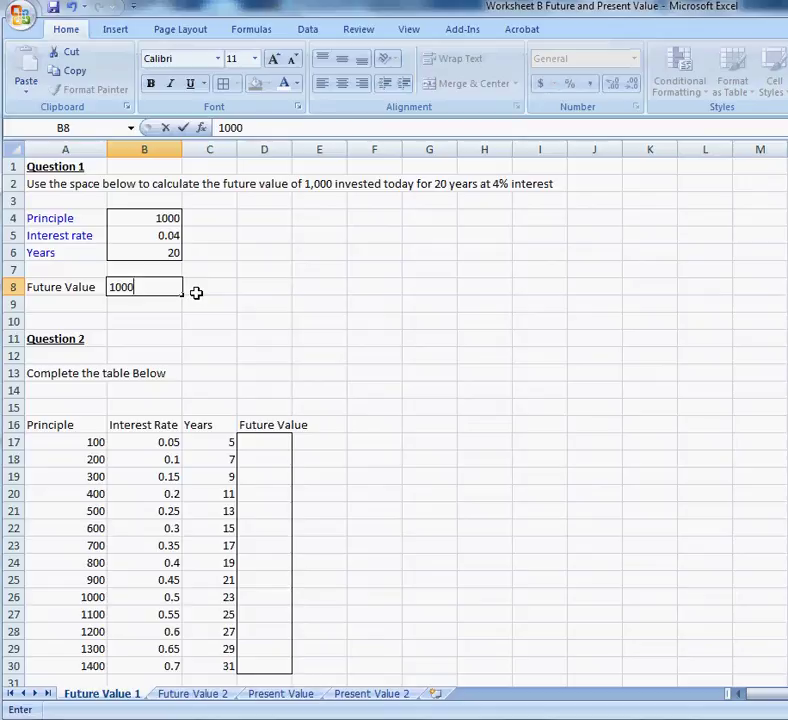
key("BackSpace")
key("BackSpace")
key("BackSpace")
key("BackSpace")
type("=")
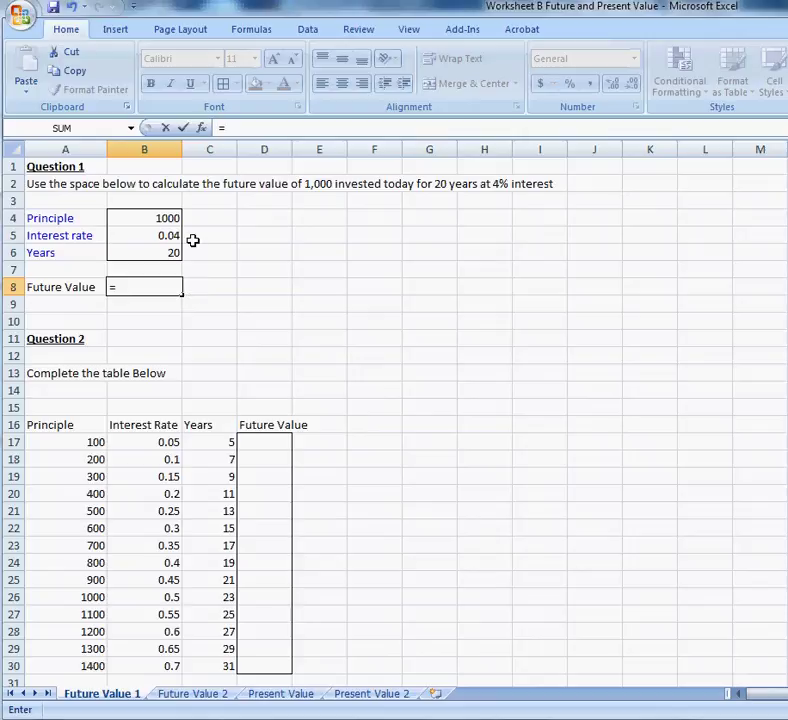
left_click(159, 218)
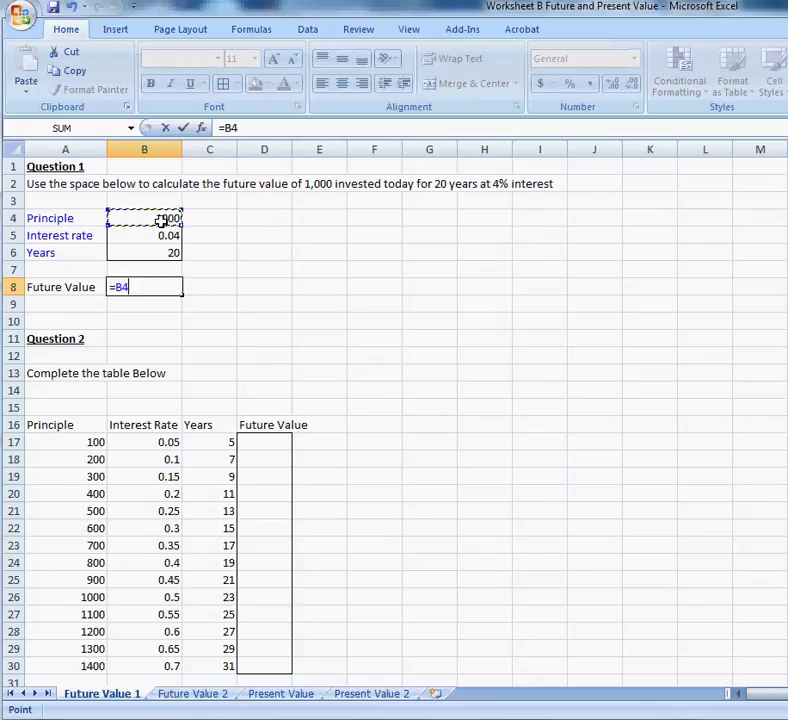
type("*(")
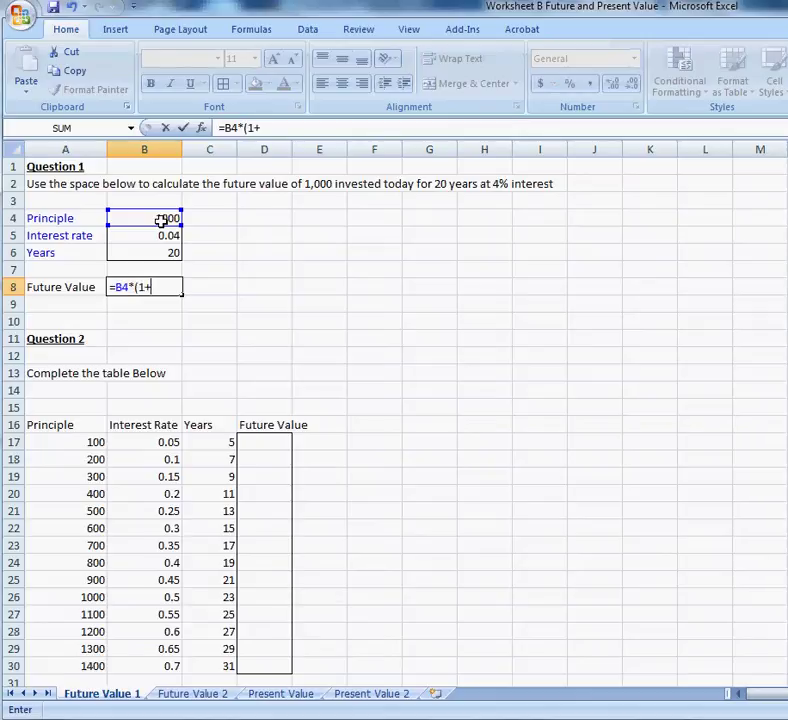
type("1+")
left_click(159, 236)
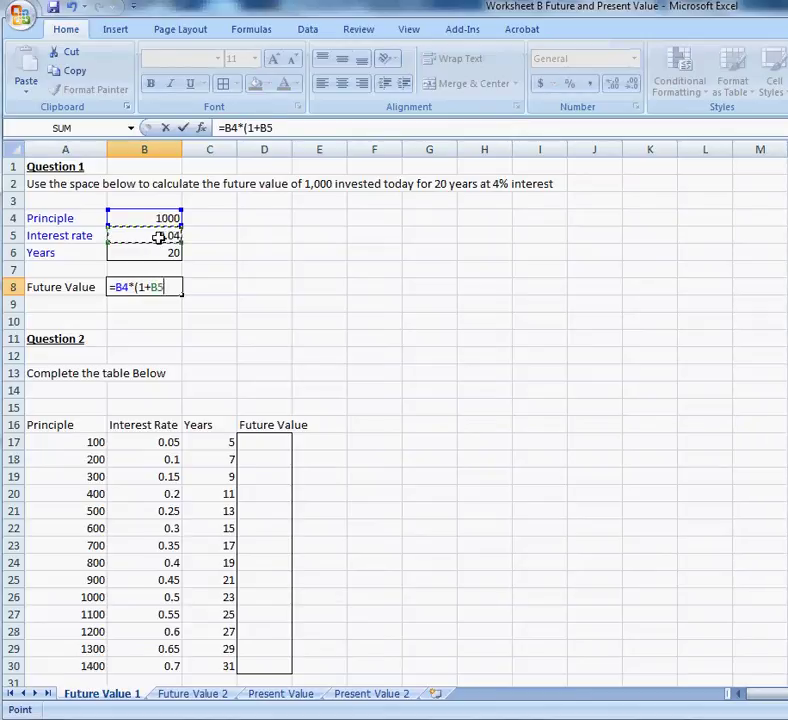
type(")^")
left_click(158, 251)
key("Return")
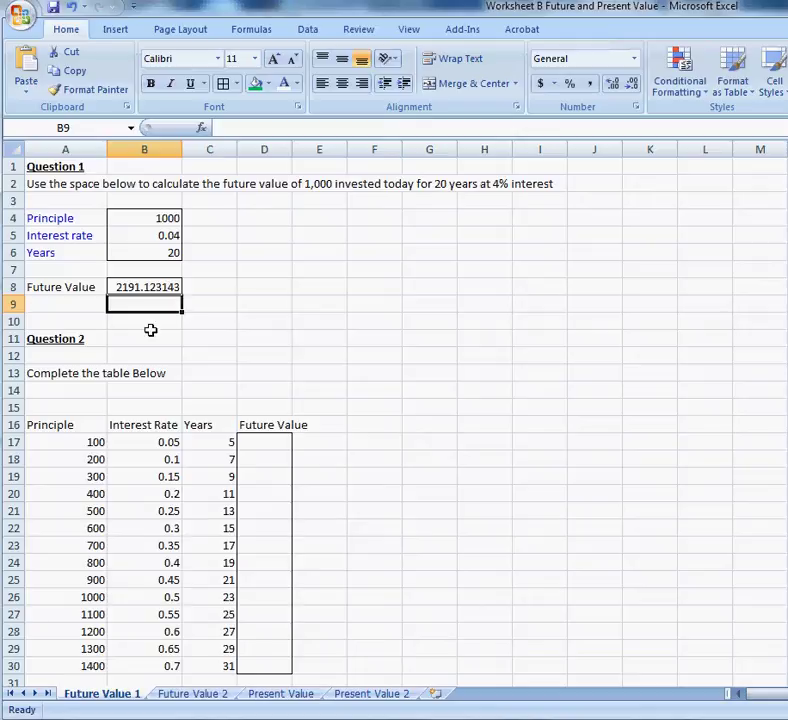
Review the future value formula and its inputs in B4, B5 and B6
left_click(122, 287)
left_click(157, 218)
left_click(163, 234)
left_click(164, 252)
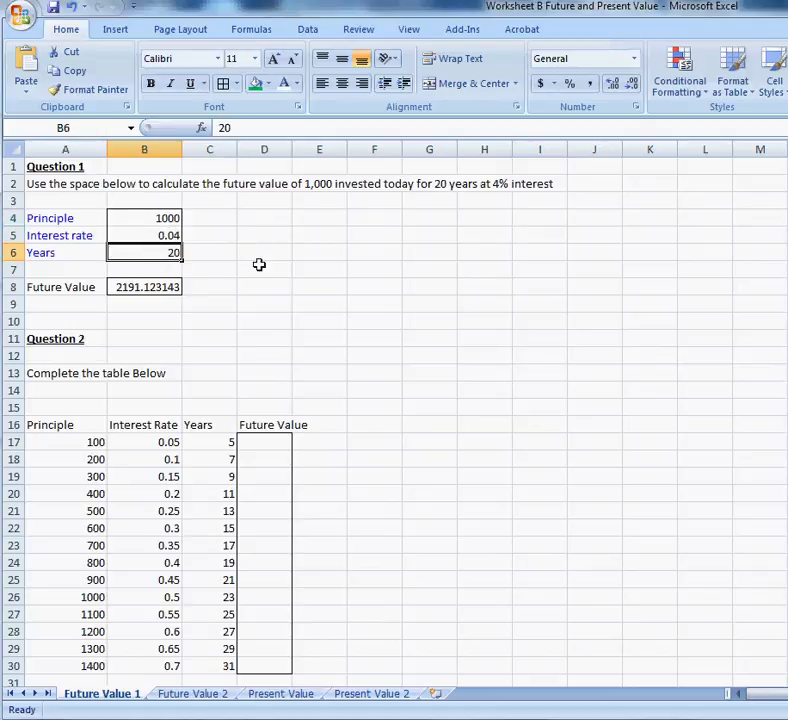
left_click(172, 218)
Change Years to 10 and Interest rate to .10, so Future Value becomes 2593.74246
left_click(169, 253)
type("1")
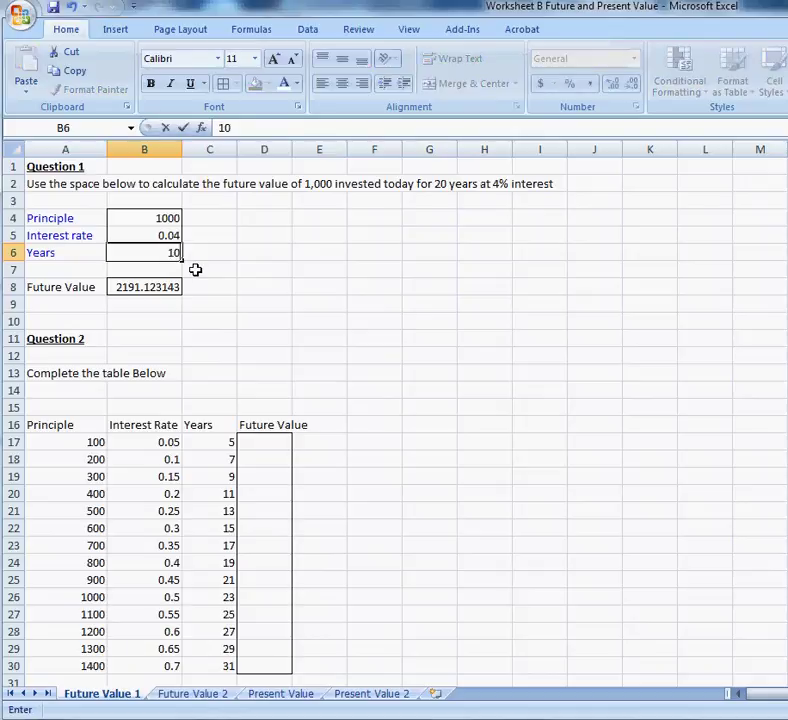
key("Return")
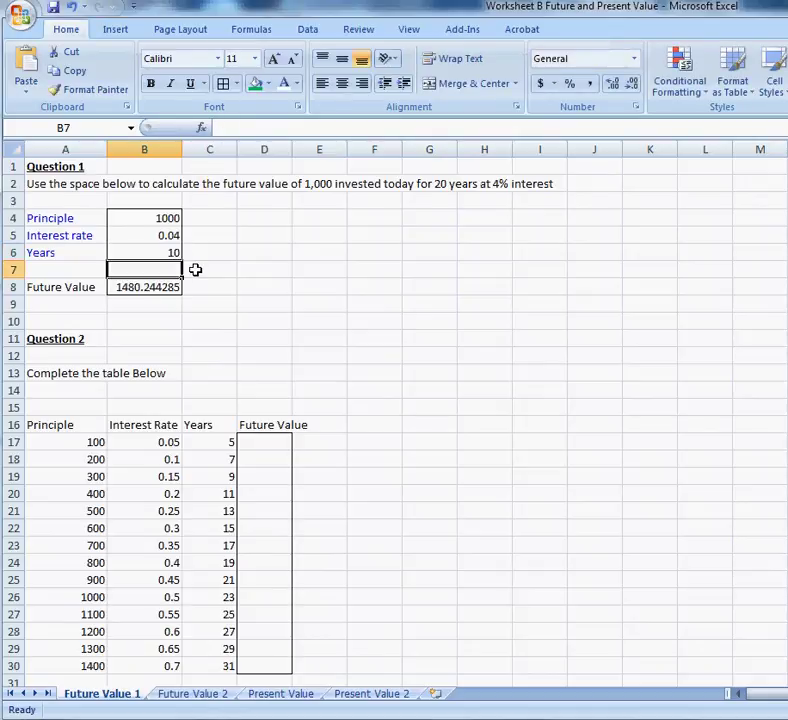
key("Up")
key("Up")
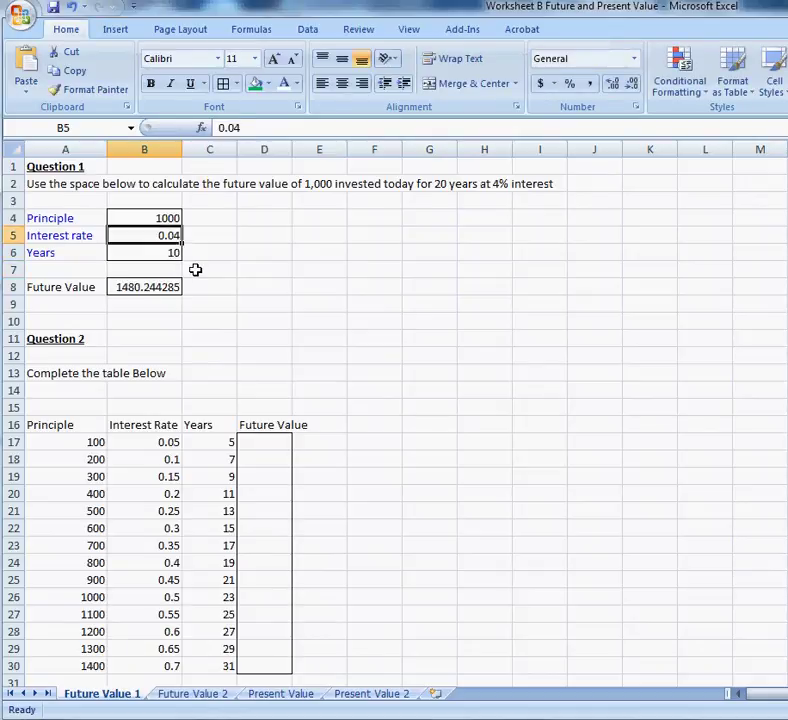
type(".10")
key("Return")
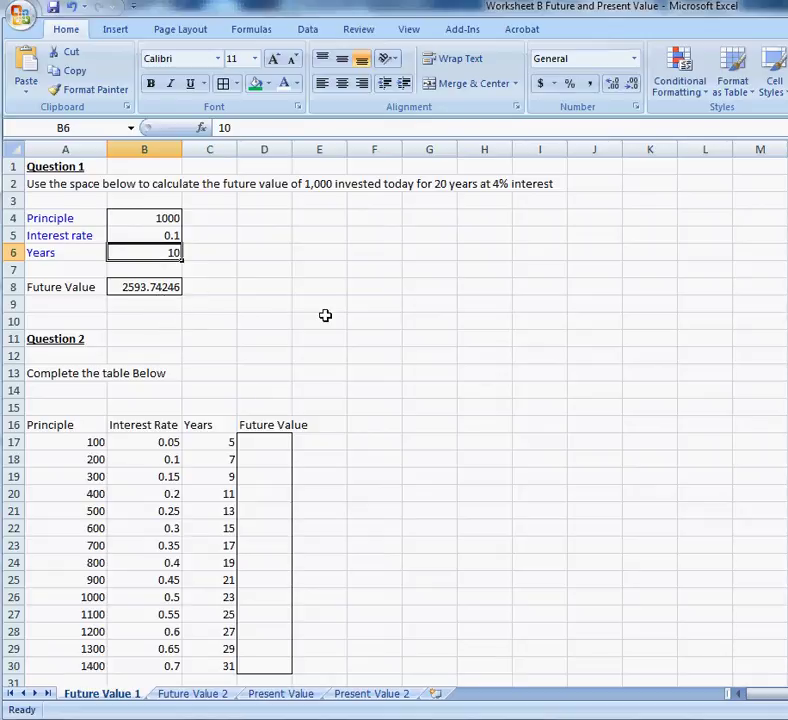
left_click(260, 443)
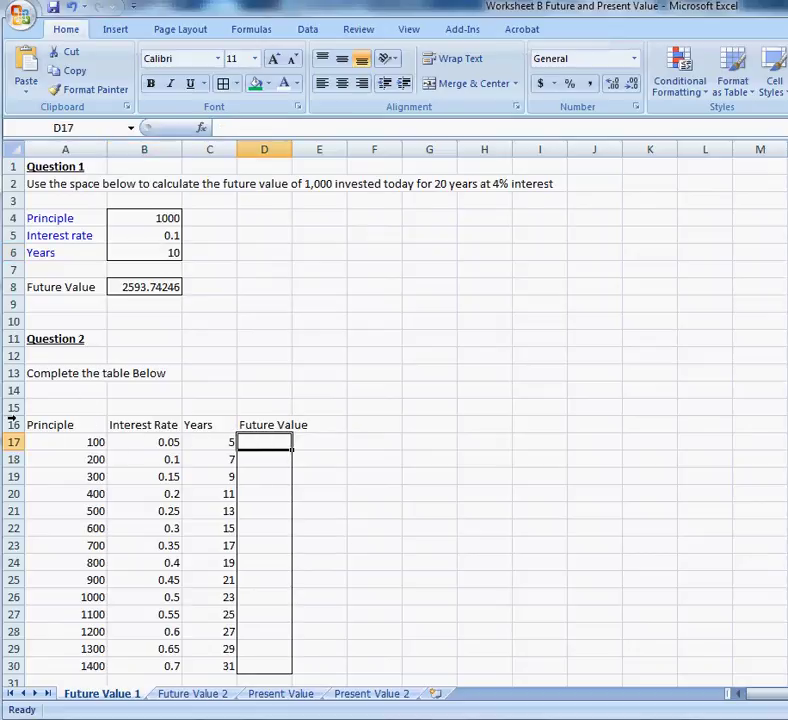
left_click(276, 462)
left_click(271, 506)
left_click(273, 444)
left_click_drag(77, 440, 208, 445)
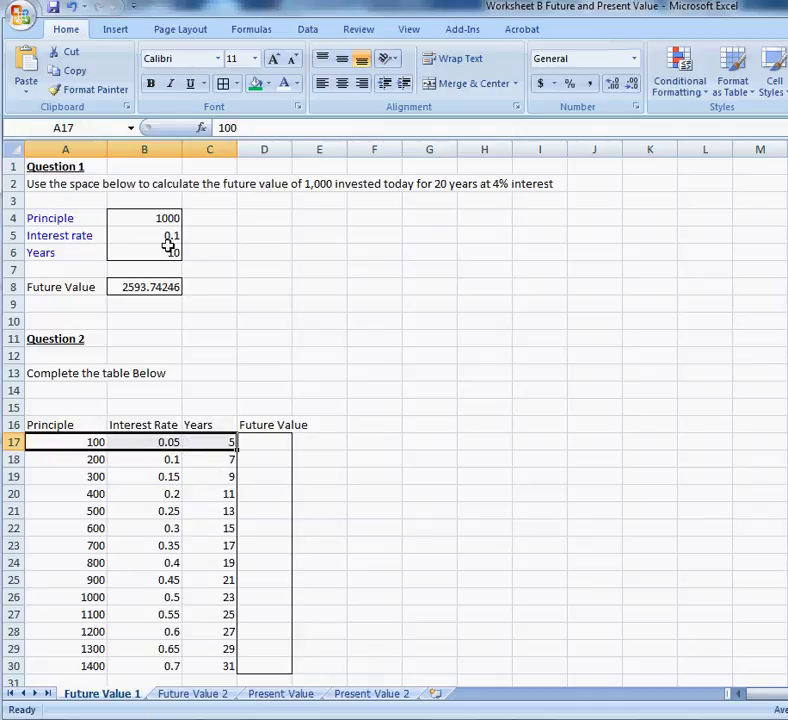
left_click(262, 477)
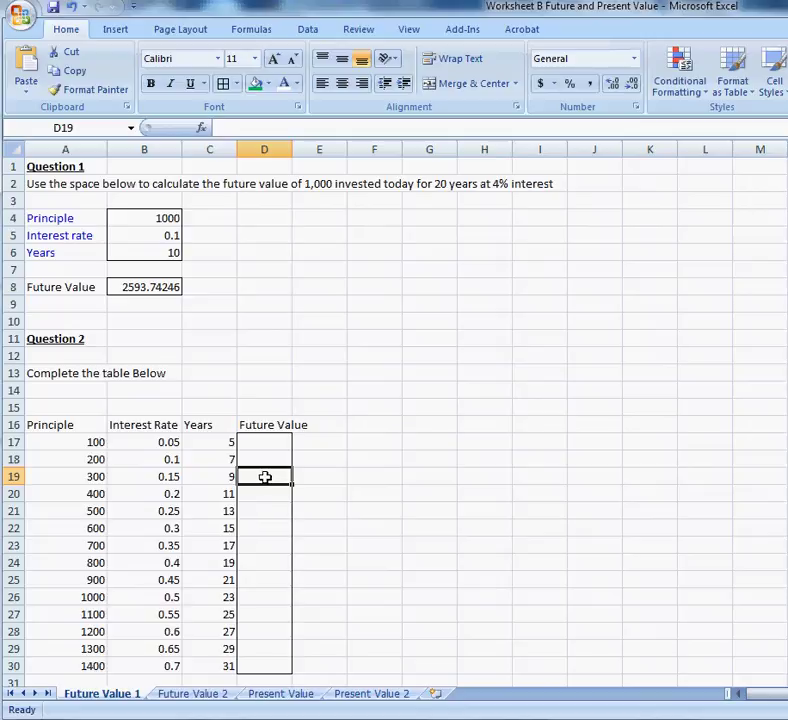
left_click(155, 218)
type("300")
key("Return")
type(".")
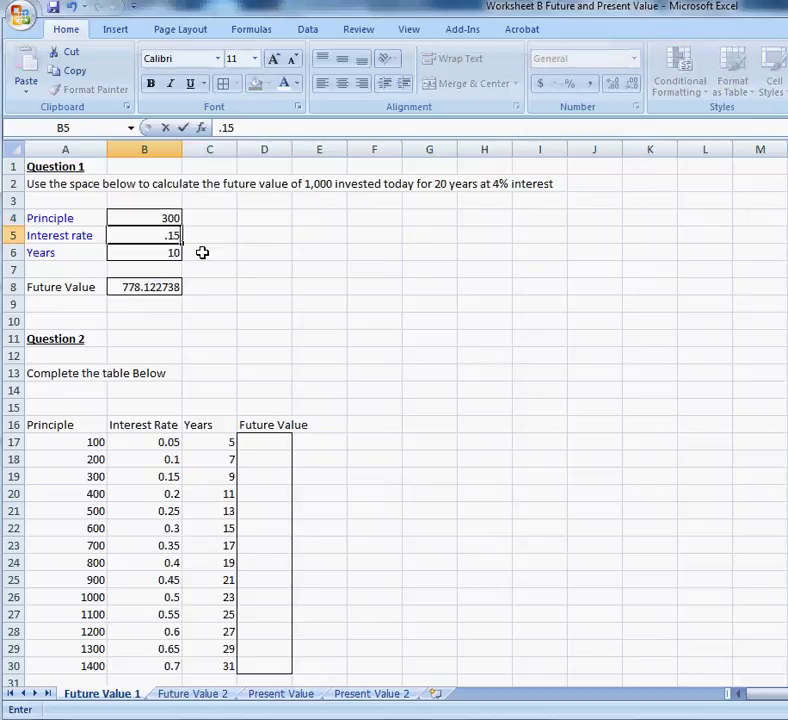
type("15")
key("Return")
type("9")
left_click(205, 293)
left_click(274, 476)
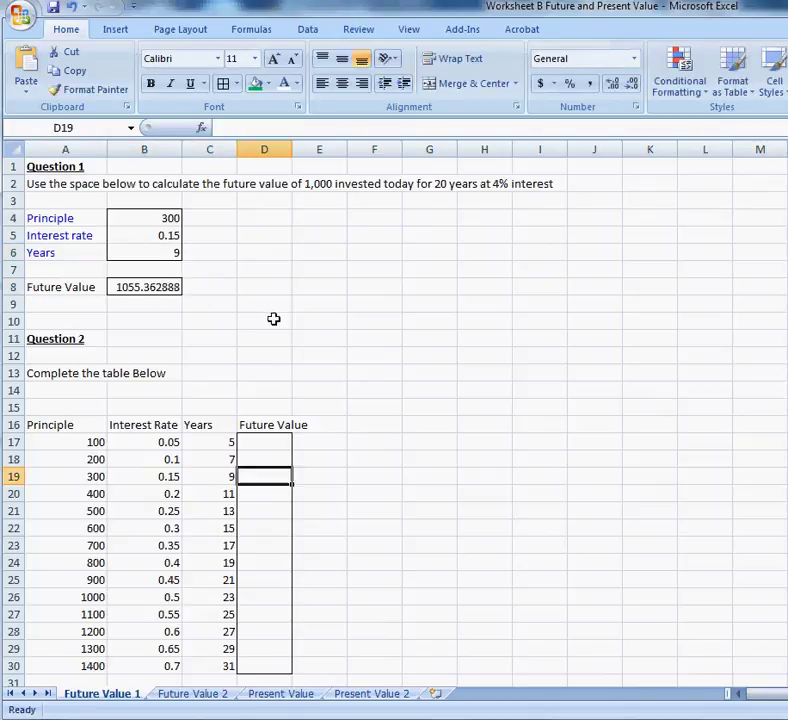
Show the Future Value 2 sheet, highlighting result cell B10 and table corner A15
left_click(205, 694)
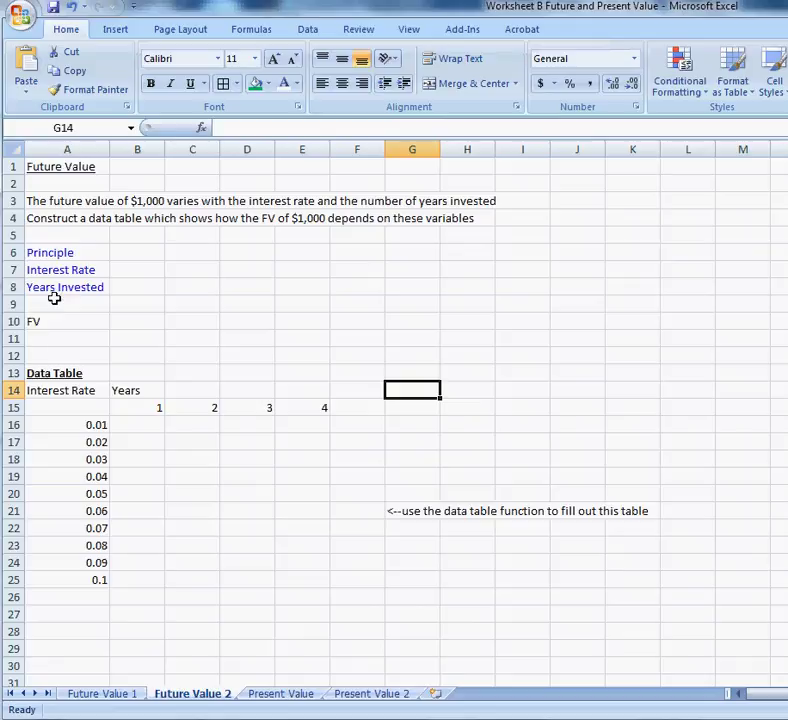
left_click(131, 322)
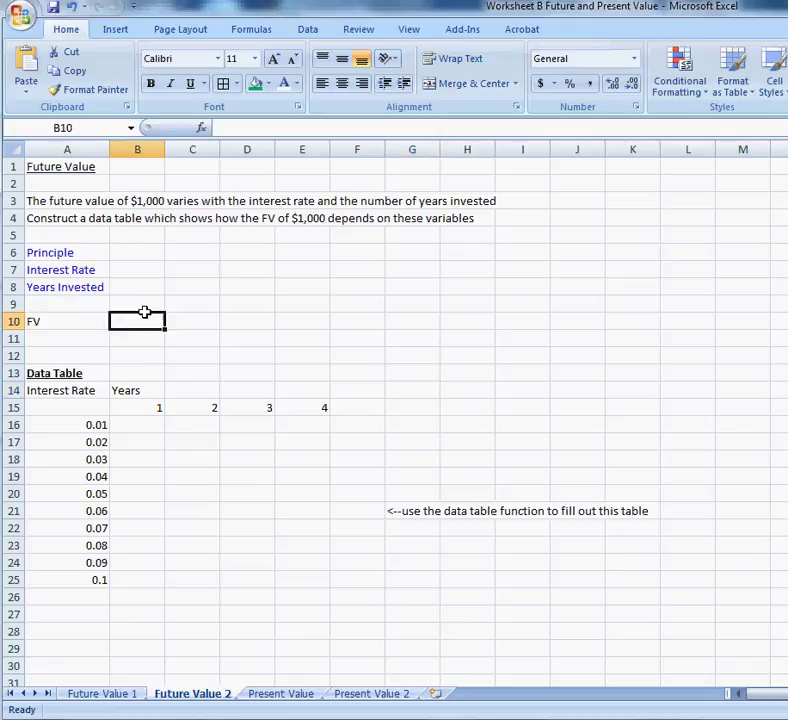
left_click(71, 406)
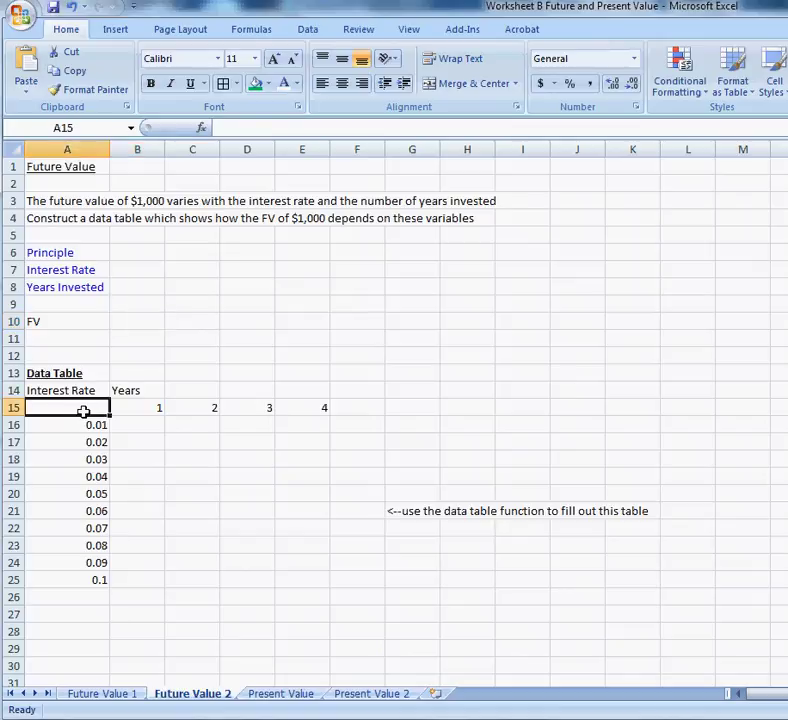
left_click(136, 318)
left_click(100, 403)
left_click_drag(62, 408, 293, 586)
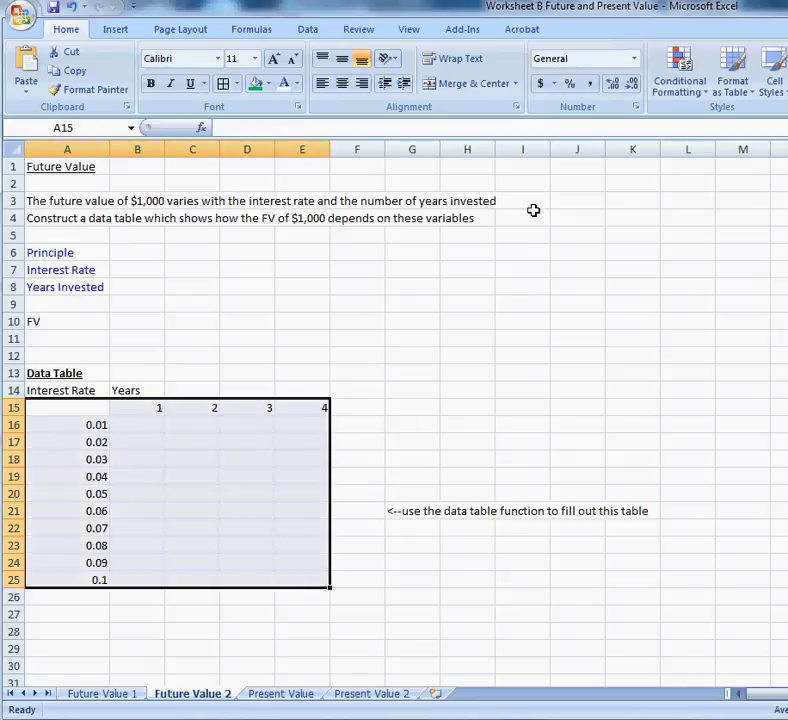
left_click(306, 34)
left_click(772, 70)
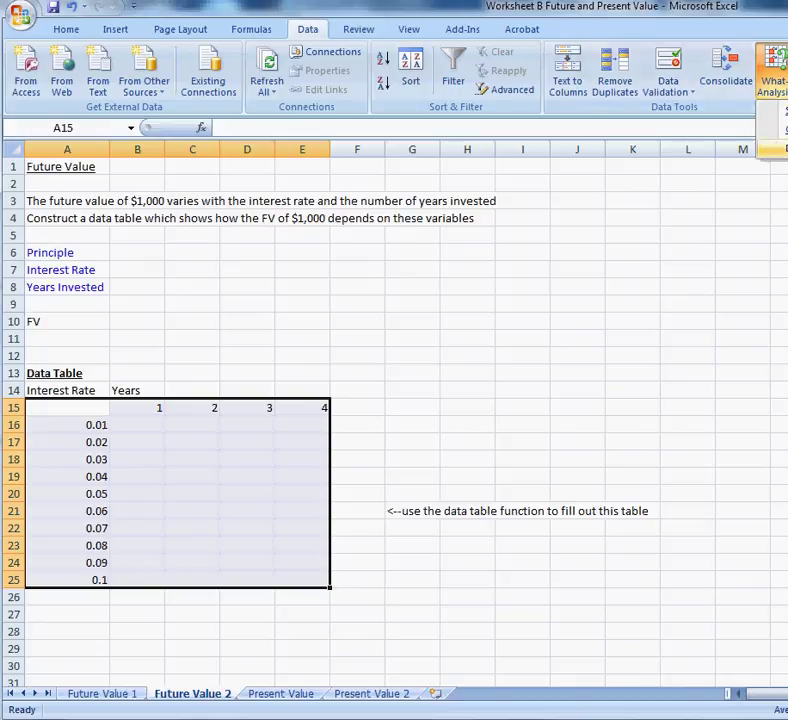
left_click(768, 145)
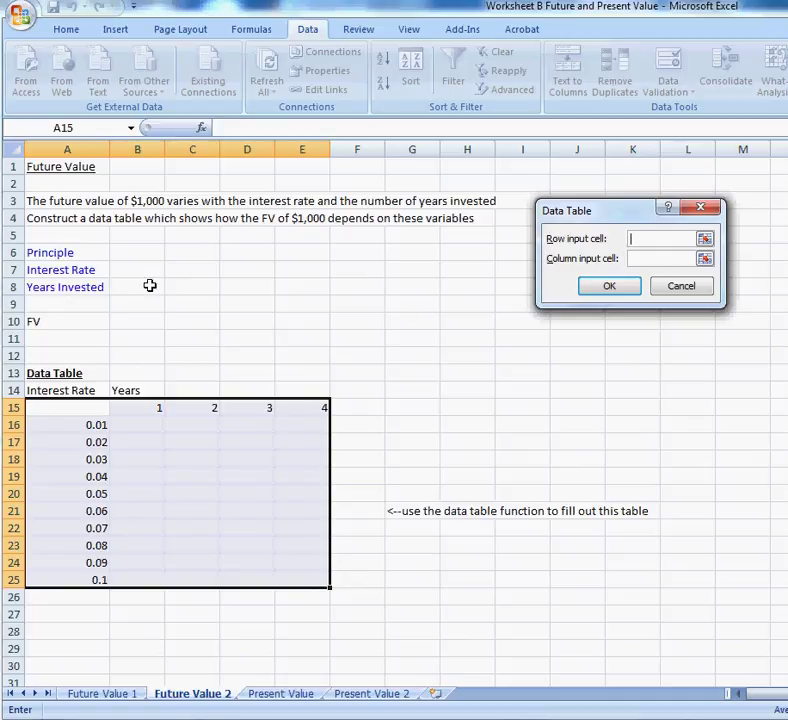
left_click(151, 286)
left_click(154, 272)
left_click(680, 286)
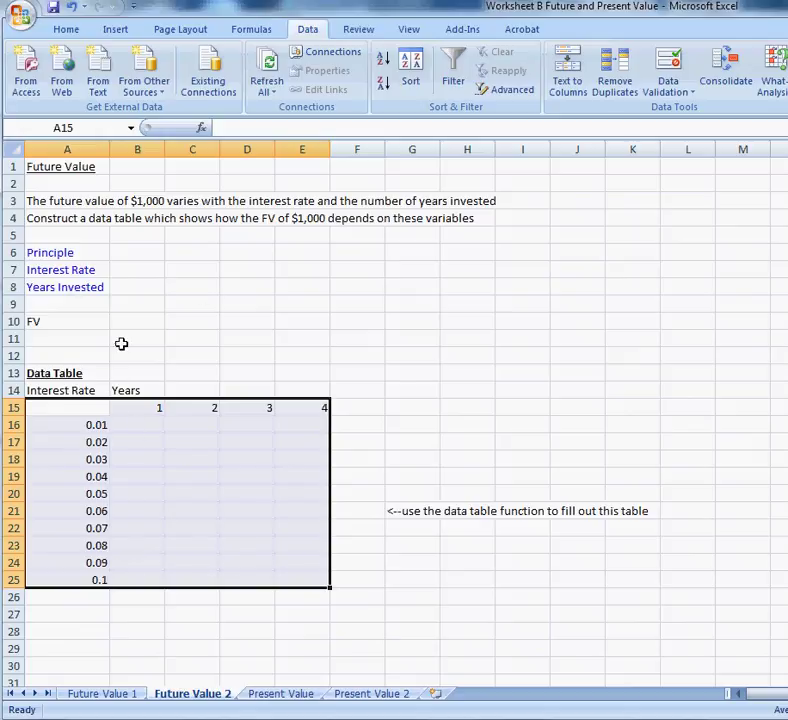
left_click(130, 320)
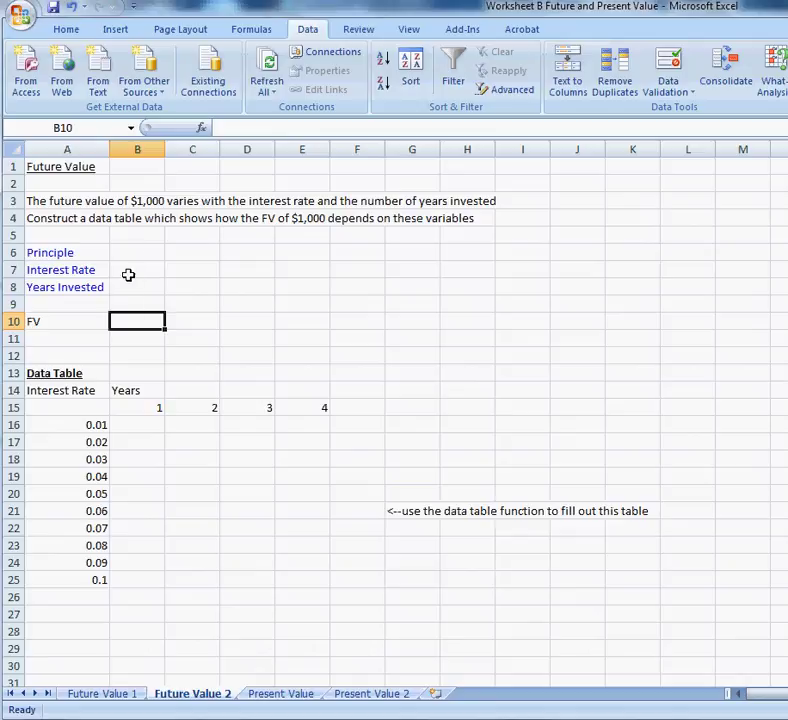
left_click(131, 256)
left_click(131, 270)
left_click(131, 287)
left_click(129, 256)
left_click(127, 287)
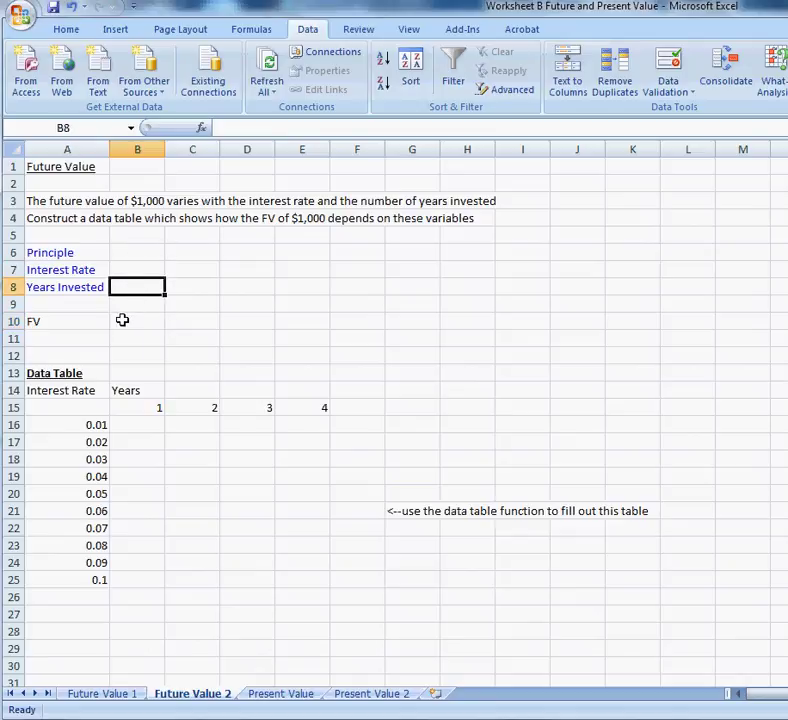
left_click(121, 320)
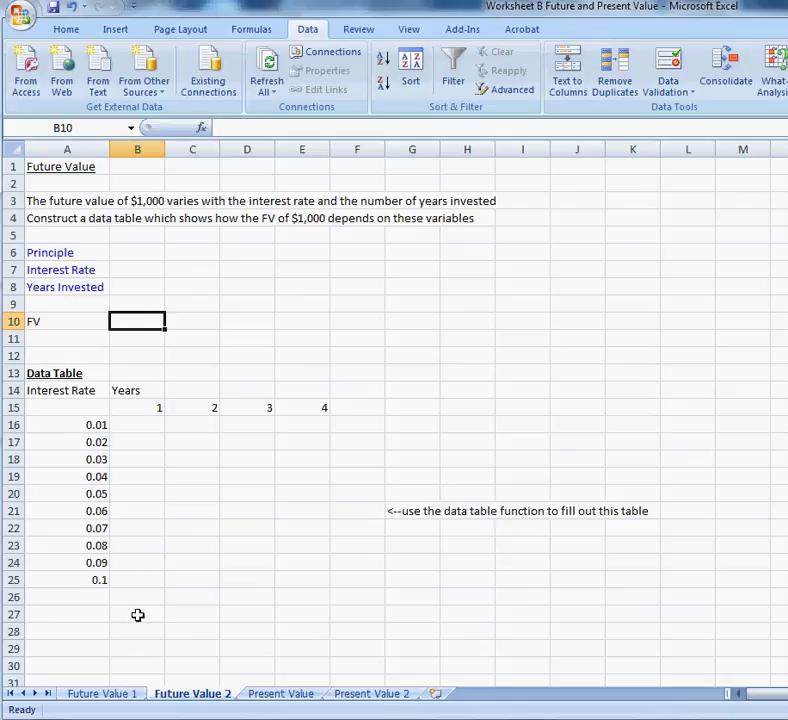
left_click(117, 253)
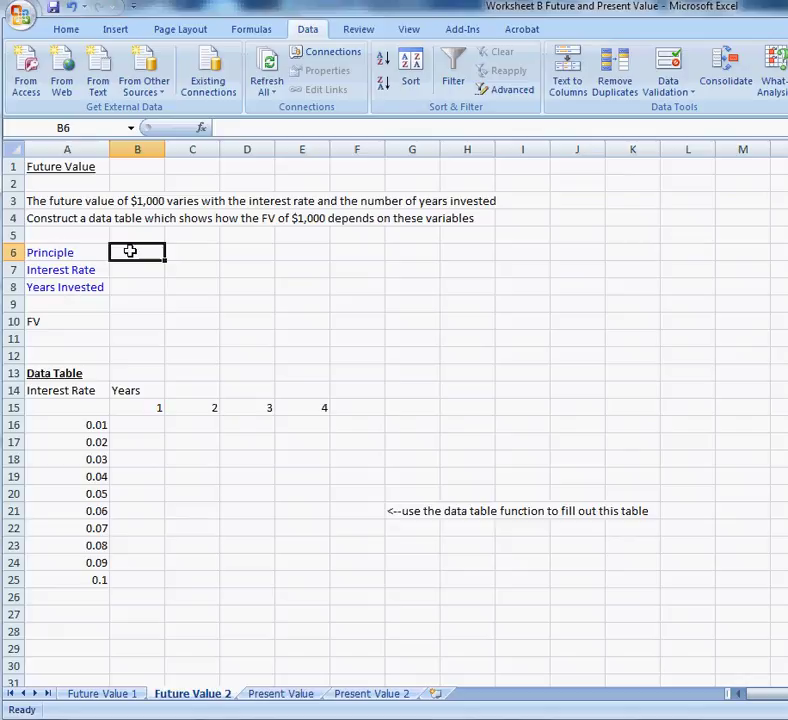
type("1000")
key("Return")
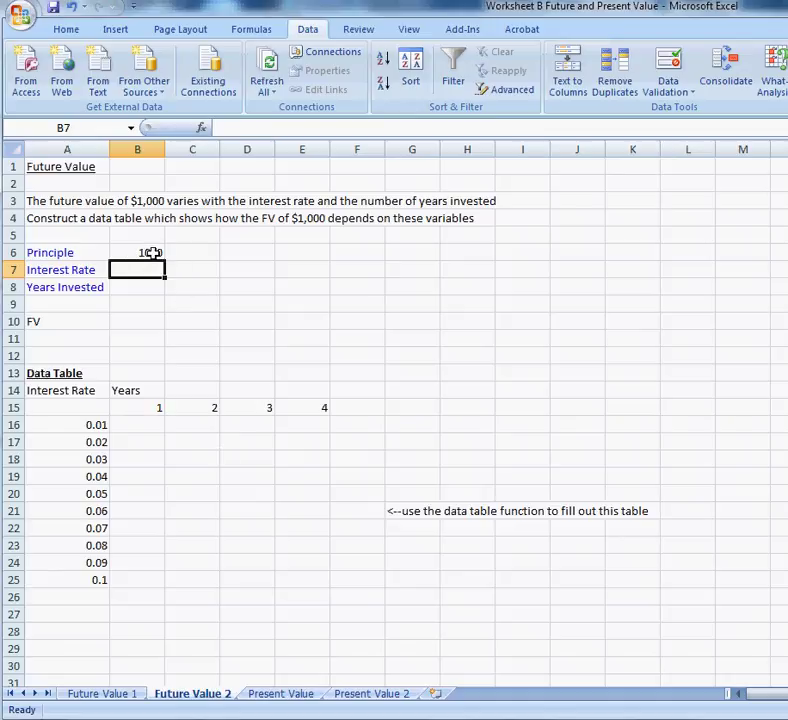
left_click(155, 252)
key("BackSpace")
left_click(248, 281)
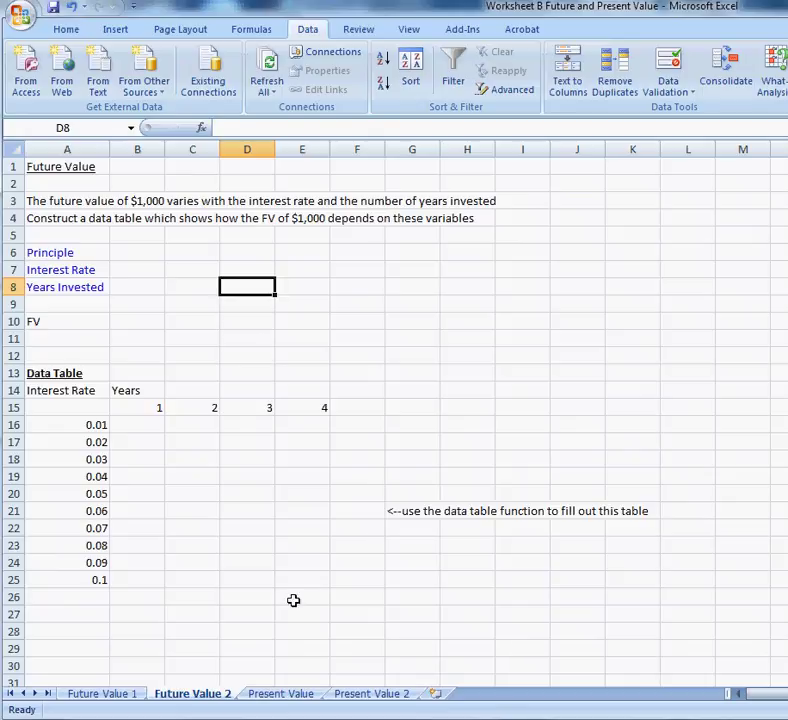
Show the Present Value sheet, highlighting the B8 box and the D17 column
left_click(284, 694)
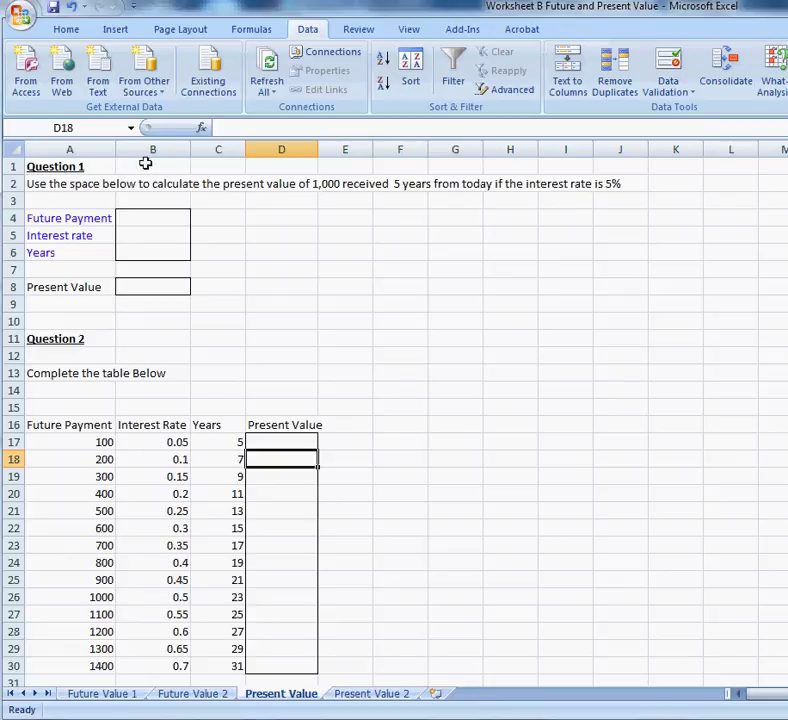
left_click(147, 287)
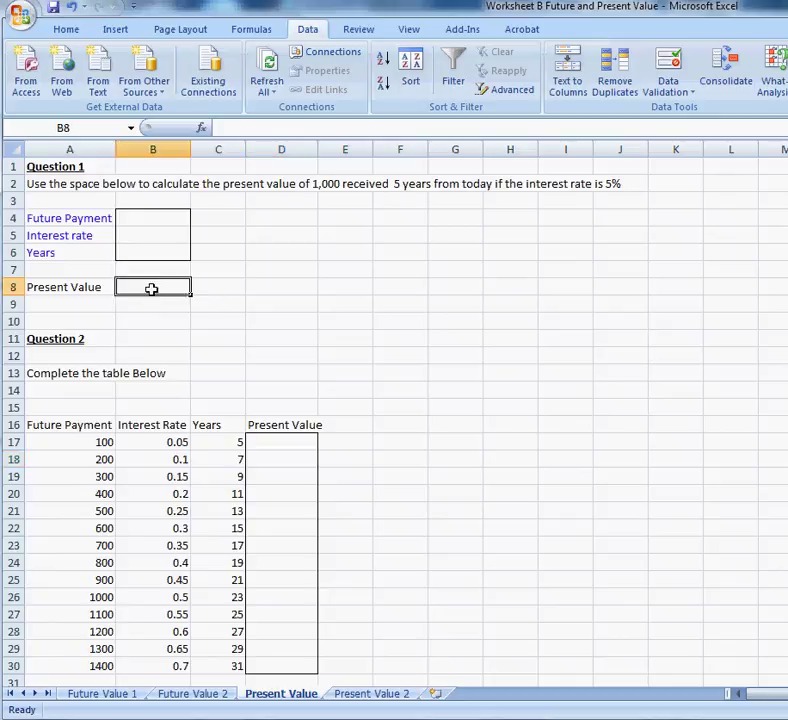
left_click(268, 441)
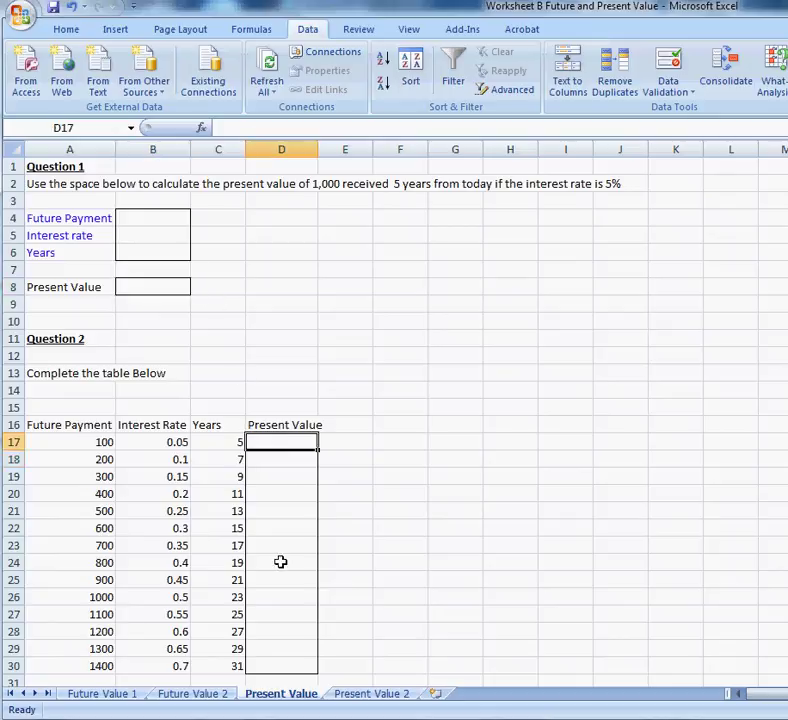
Display the Present Value 2 sheet with its $1,000 data table question
left_click(375, 694)
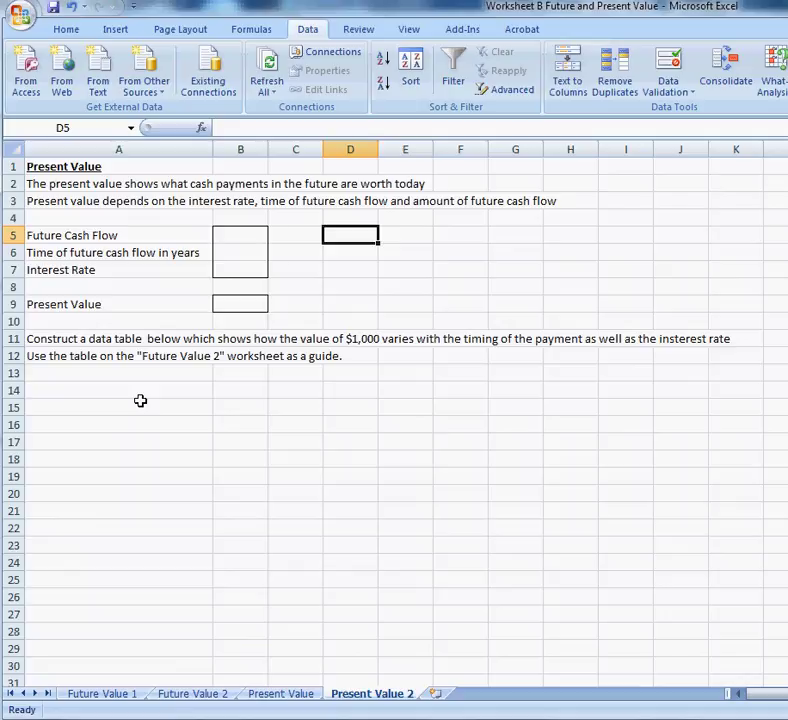
left_click(200, 695)
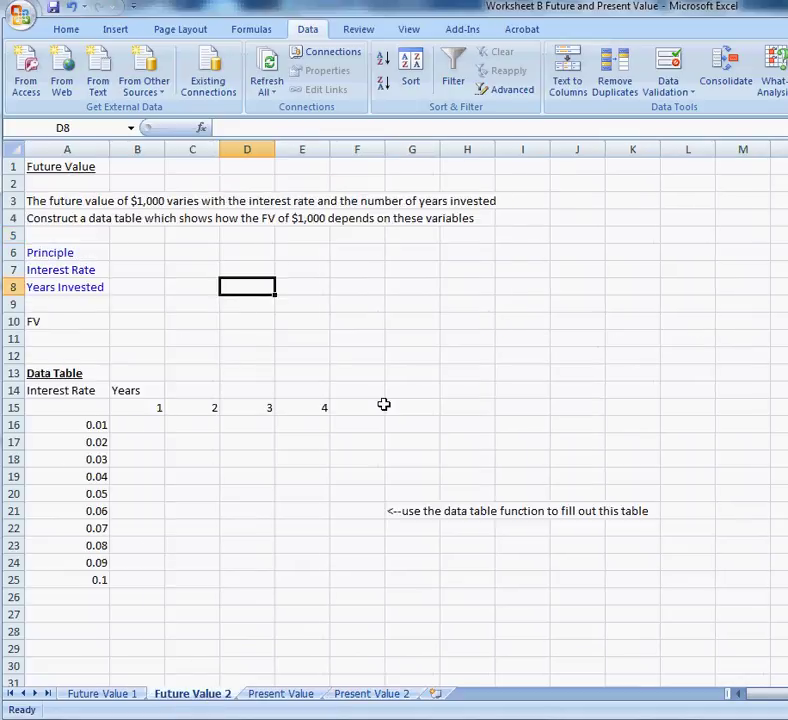
left_click(376, 694)
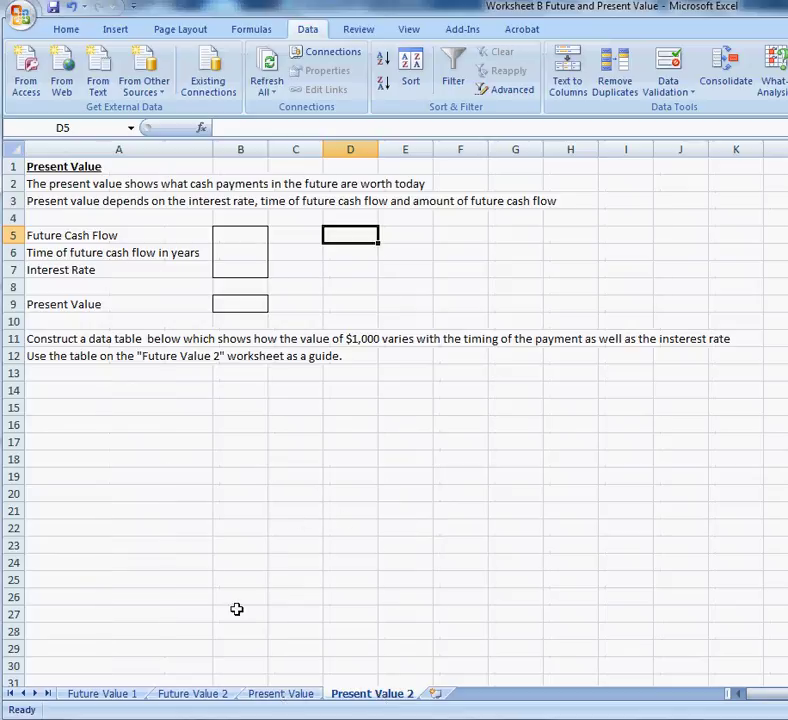
left_click(193, 694)
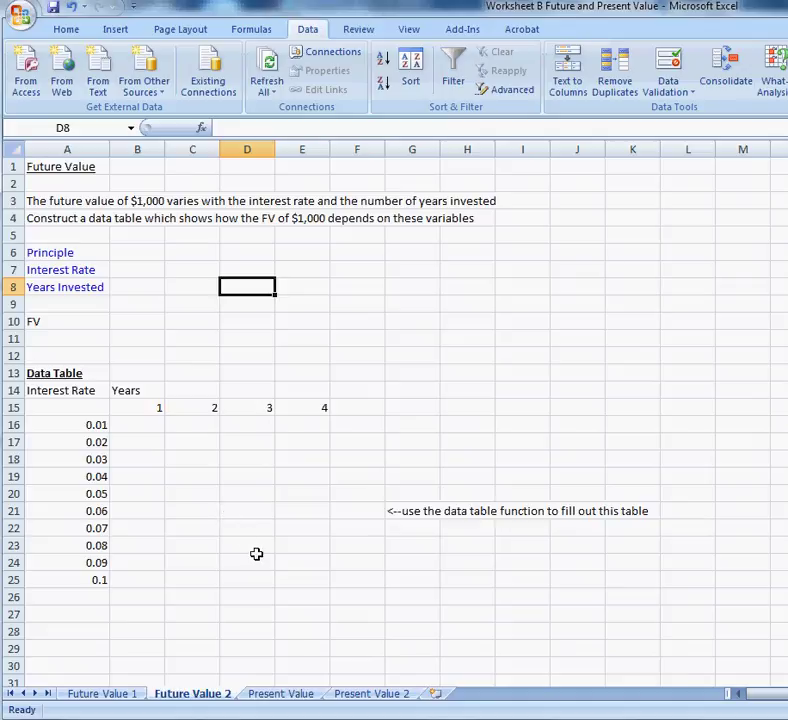
left_click(364, 696)
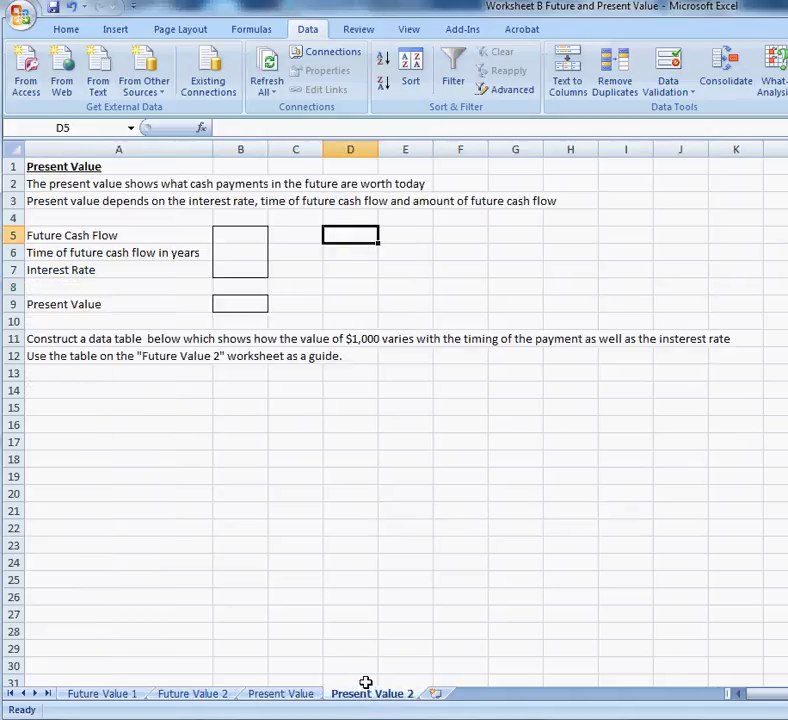